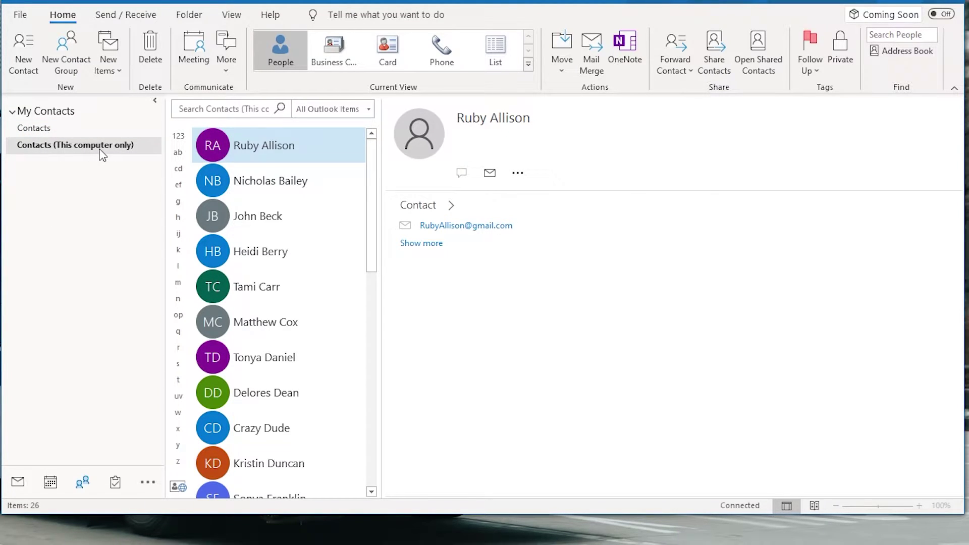
Choose Export to a file in the Import/Export wizard and pick Comma Separated Values.
{"action": "mouse_move", "coordinate": [372, 168]}
{"action": "left_mouse_down"}
{"action": "mouse_move", "coordinate": [396, 407]}
{"action": "mouse_move", "coordinate": [377, 152]}
{"action": "left_mouse_up"}
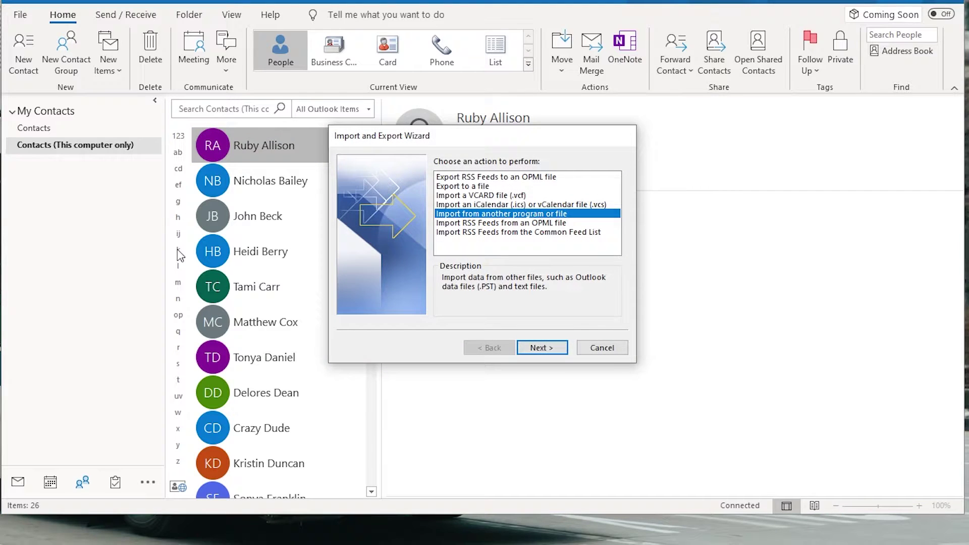
{"action": "left_click", "coordinate": [473, 186]}
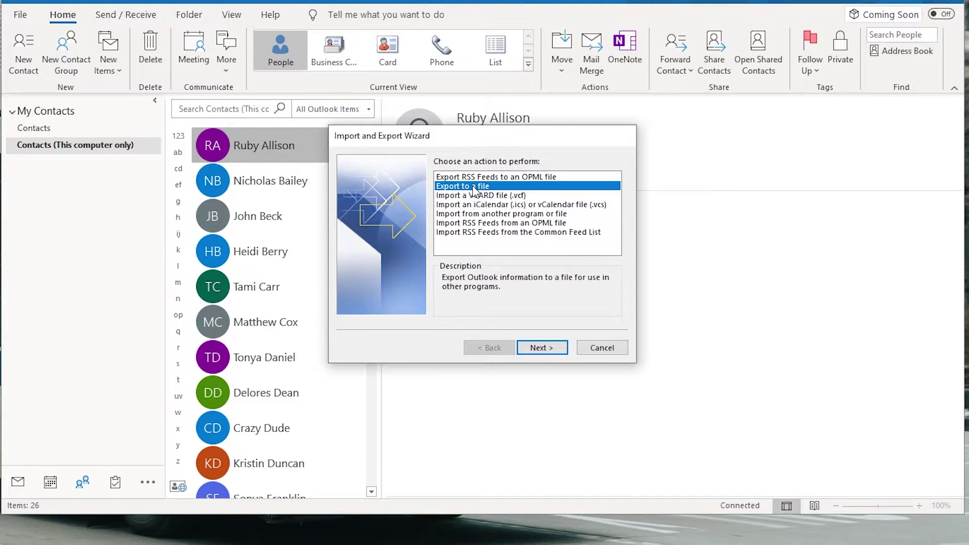
{"action": "left_click", "coordinate": [543, 348]}
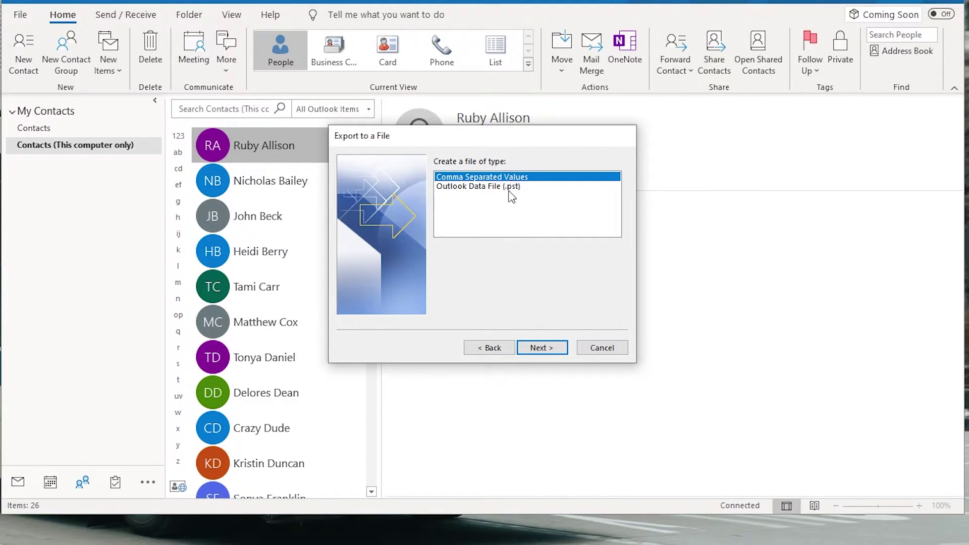
{"action": "left_click", "coordinate": [550, 347]}
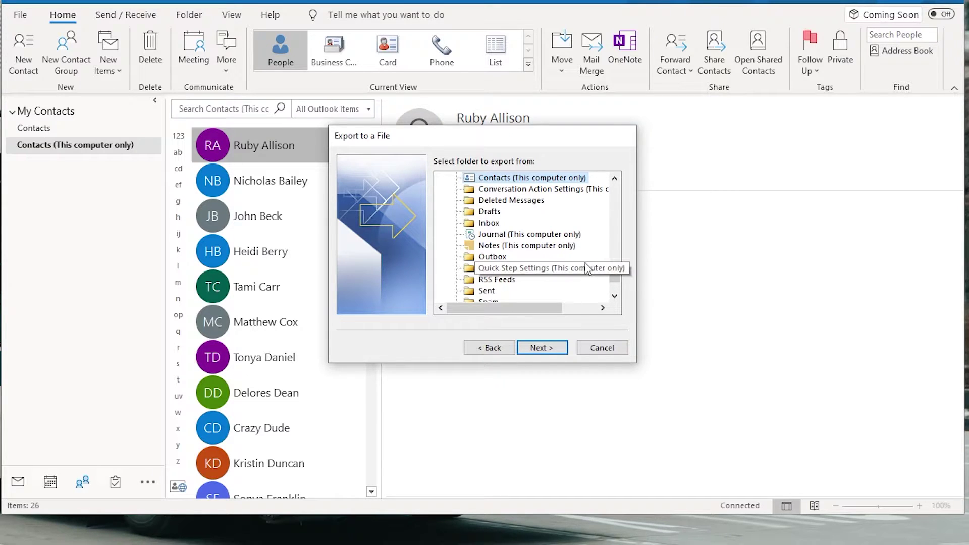
Export the Contacts folder to Desktop\TeamContactsExport.csv, keeping the export action ticked.
{"action": "left_click", "coordinate": [550, 348]}
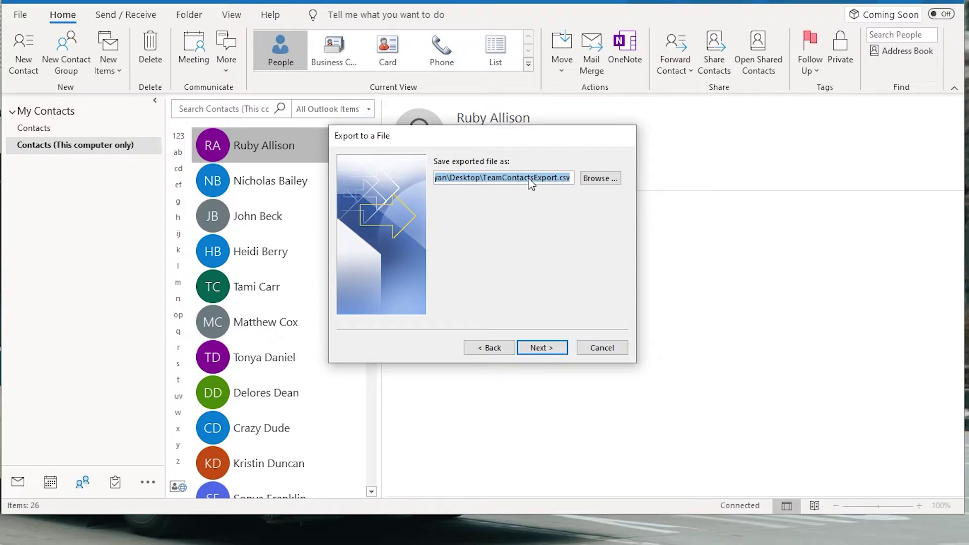
{"action": "left_click", "coordinate": [546, 348]}
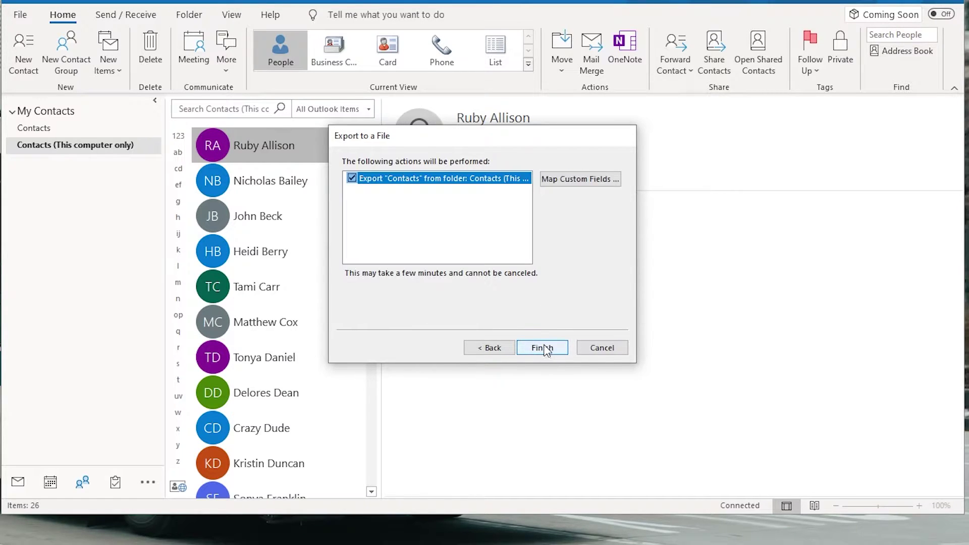
{"action": "left_click", "coordinate": [352, 178]}
{"action": "left_click", "coordinate": [352, 178]}
Open the custom field map, clear it, and map First Name into the export.
{"action": "left_click", "coordinate": [583, 181]}
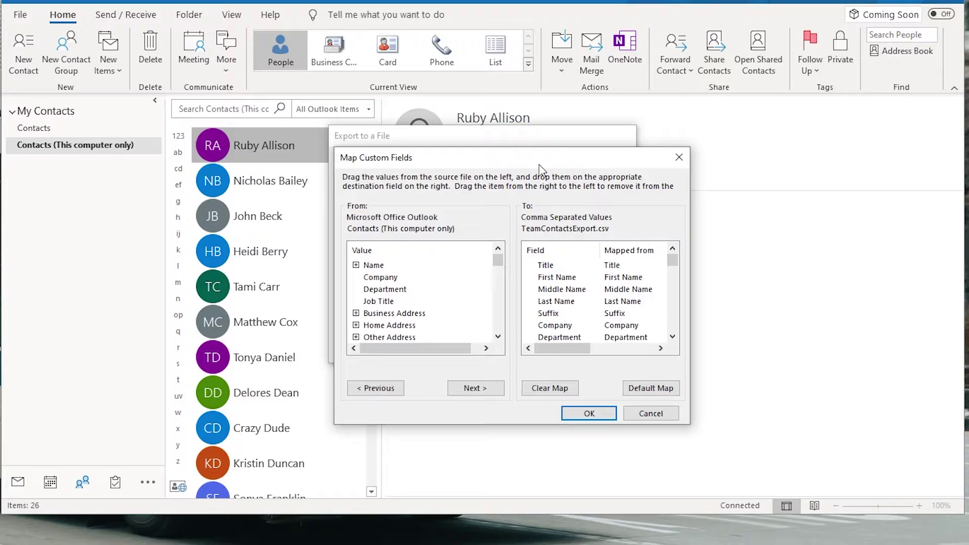
{"action": "left_click", "coordinate": [550, 387]}
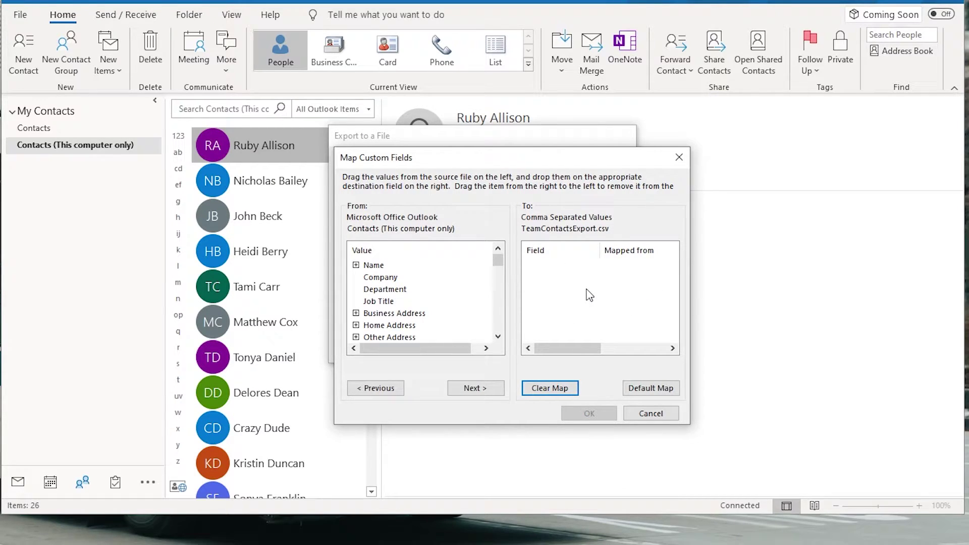
{"action": "left_click", "coordinate": [356, 265]}
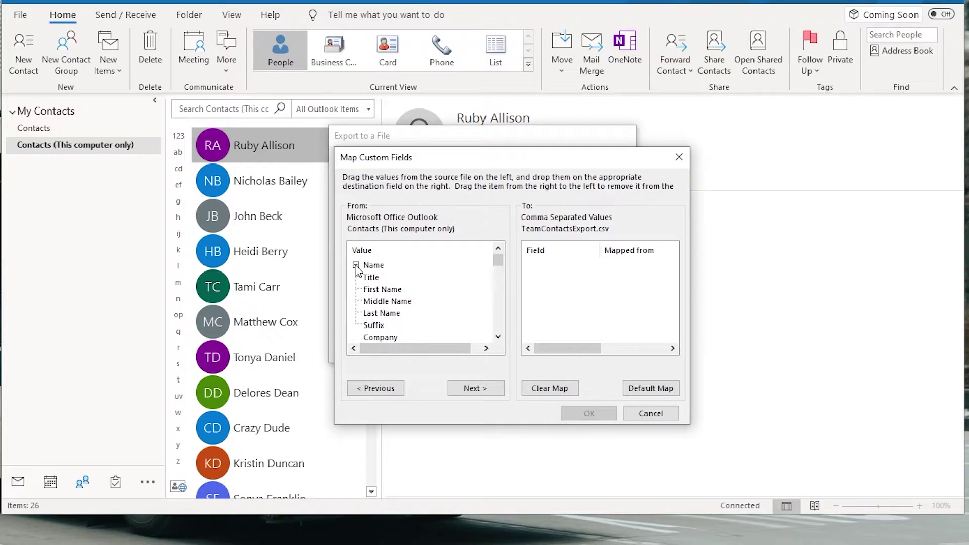
{"action": "mouse_move", "coordinate": [499, 266]}
{"action": "left_mouse_down"}
{"action": "mouse_move", "coordinate": [498, 303]}
{"action": "mouse_move", "coordinate": [498, 262]}
{"action": "left_mouse_up"}
{"action": "left_click_drag", "start_coordinate": [389, 289], "coordinate": [595, 293]}
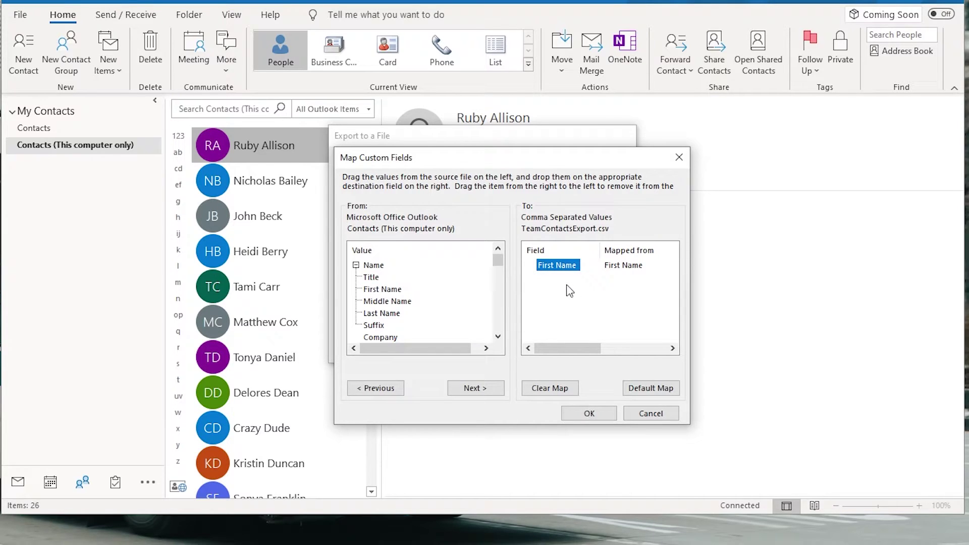
{"action": "left_click_drag", "start_coordinate": [498, 262], "coordinate": [498, 300]}
Map E-mail Address, then clear the map again and restore the Default Map.
{"action": "left_click", "coordinate": [356, 337]}
{"action": "left_click_drag", "start_coordinate": [407, 270], "coordinate": [556, 302]}
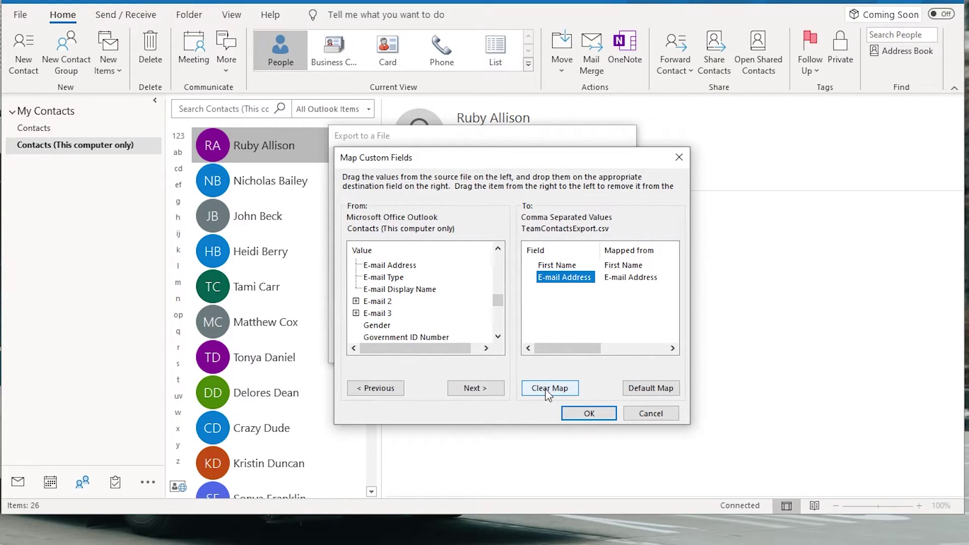
{"action": "left_click", "coordinate": [532, 387]}
{"action": "left_click_drag", "start_coordinate": [499, 301], "coordinate": [499, 258]}
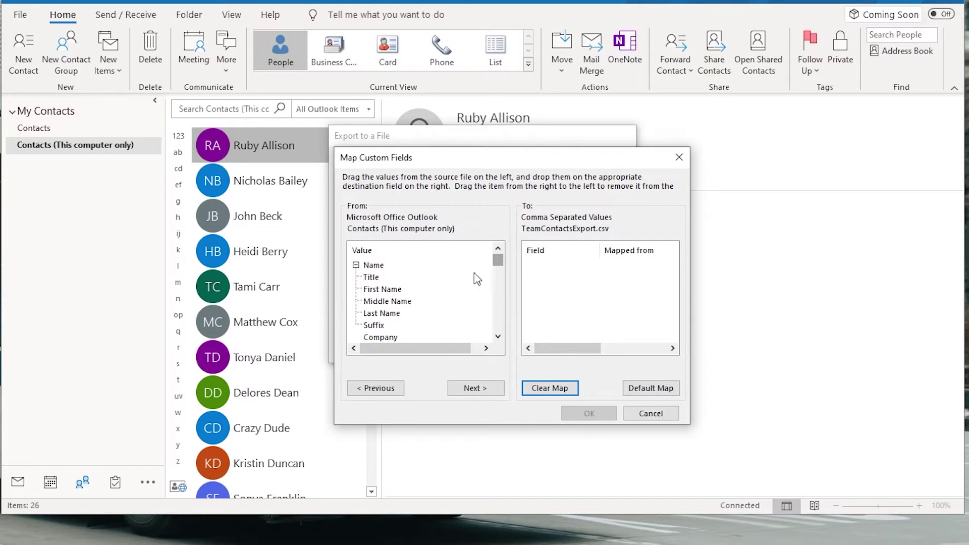
{"action": "left_click", "coordinate": [356, 265]}
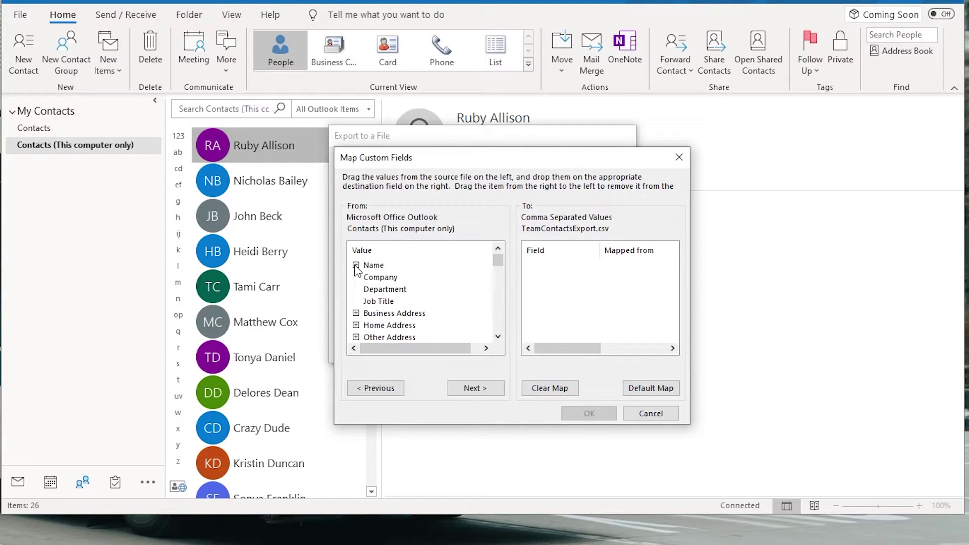
{"action": "left_click", "coordinate": [653, 390]}
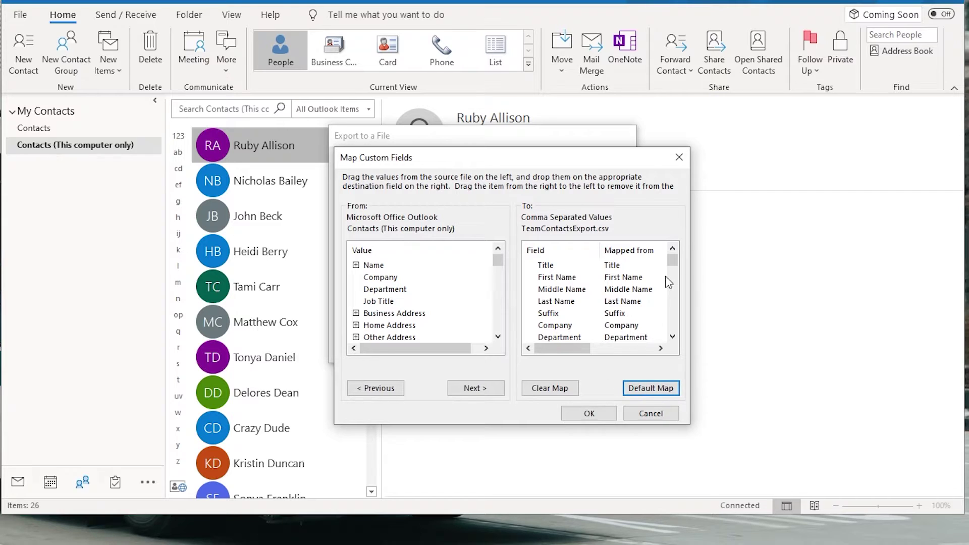
Review the mapped export fields and shift the mapping dialog slightly down.
{"action": "mouse_move", "coordinate": [674, 267]}
{"action": "left_mouse_down"}
{"action": "mouse_move", "coordinate": [673, 328]}
{"action": "mouse_move", "coordinate": [674, 274]}
{"action": "mouse_move", "coordinate": [657, 265]}
{"action": "left_mouse_up"}
{"action": "left_click", "coordinate": [672, 336]}
{"action": "scroll", "coordinate": [673, 323], "scroll_direction": "down", "scroll_amount": 1}
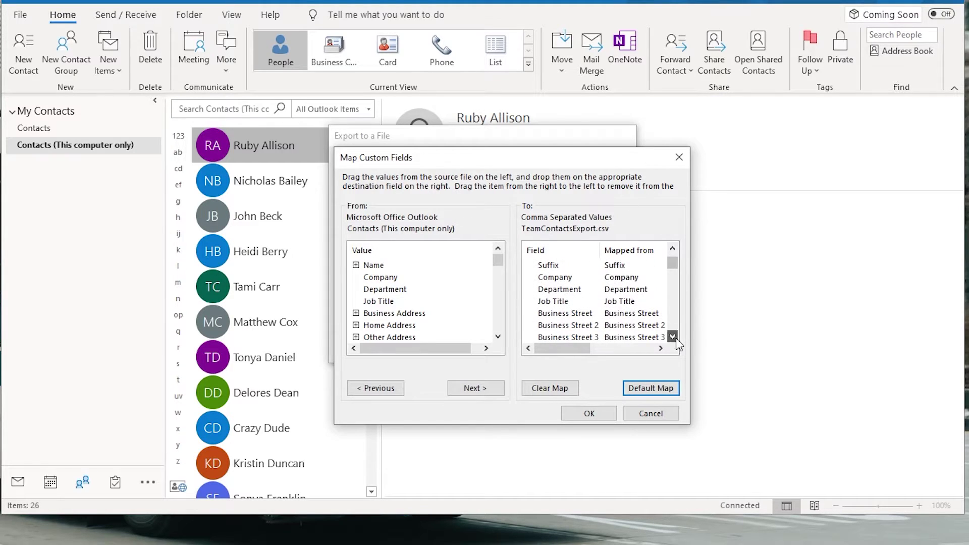
{"action": "mouse_move", "coordinate": [671, 272]}
{"action": "left_mouse_down"}
{"action": "mouse_move", "coordinate": [670, 299]}
{"action": "mouse_move", "coordinate": [673, 258]}
{"action": "left_mouse_up"}
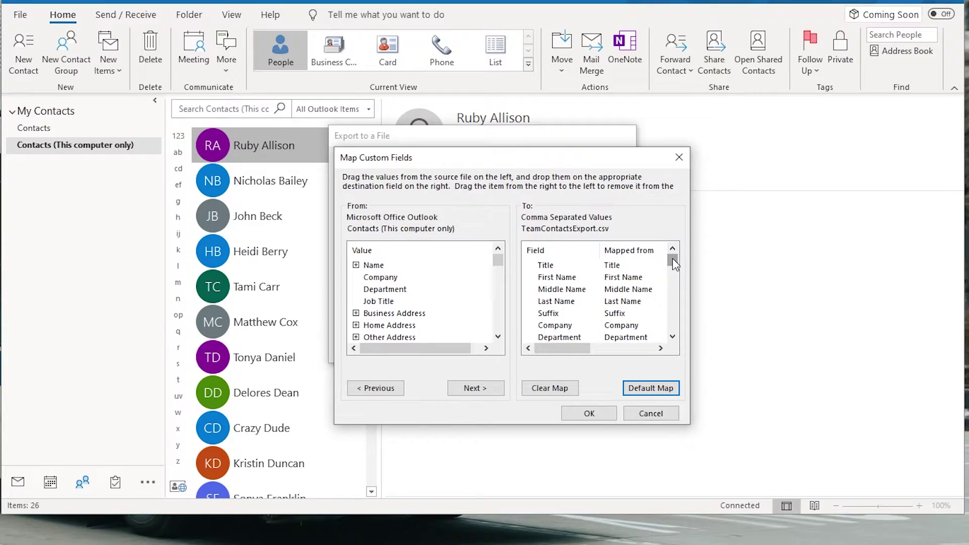
{"action": "mouse_move", "coordinate": [673, 258]}
{"action": "left_mouse_down"}
{"action": "mouse_move", "coordinate": [668, 330]}
{"action": "mouse_move", "coordinate": [671, 259]}
{"action": "left_mouse_up"}
{"action": "left_click_drag", "start_coordinate": [486, 164], "coordinate": [486, 173]}
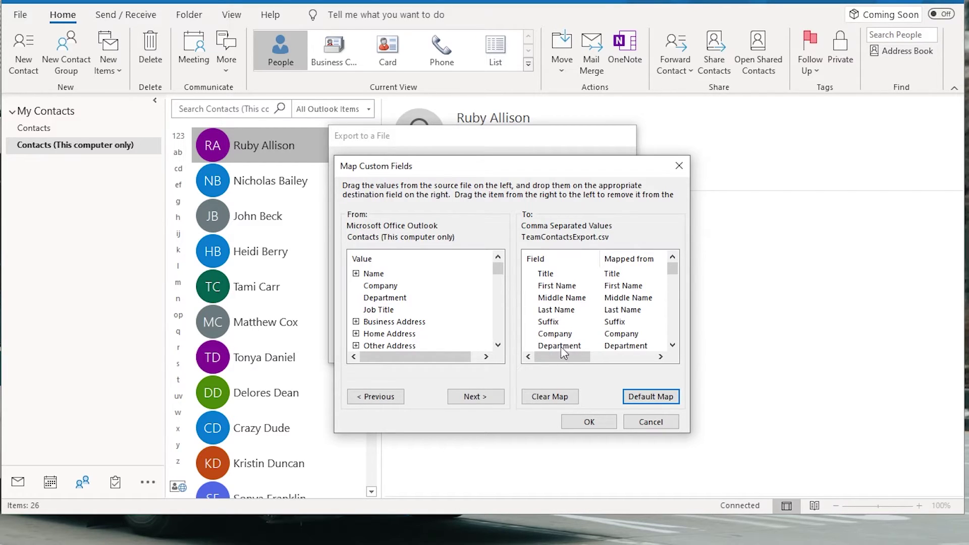
Reset the field map to the Default Map, confirm it, and finish the contacts export.
{"action": "left_click", "coordinate": [555, 397]}
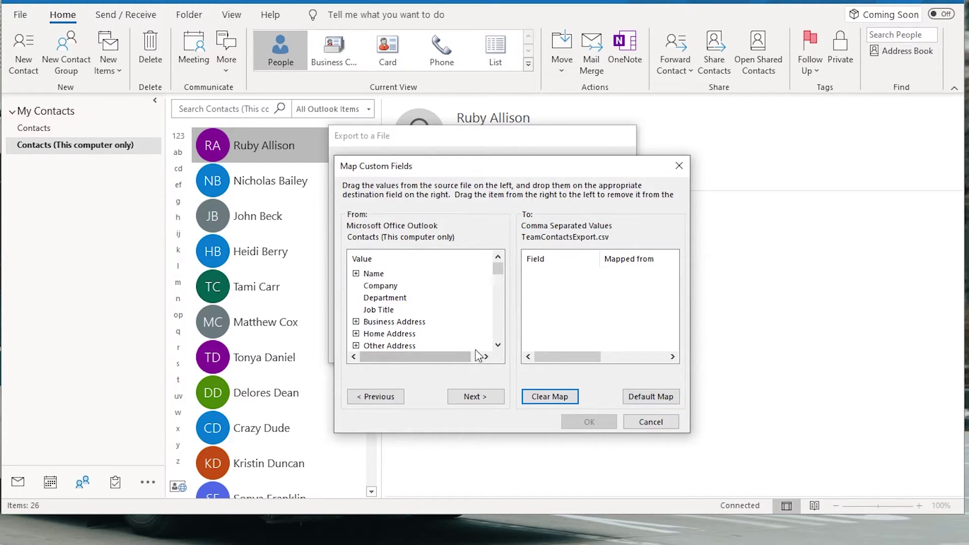
{"action": "mouse_move", "coordinate": [498, 269]}
{"action": "left_mouse_down"}
{"action": "mouse_move", "coordinate": [497, 303]}
{"action": "mouse_move", "coordinate": [489, 285]}
{"action": "left_mouse_up"}
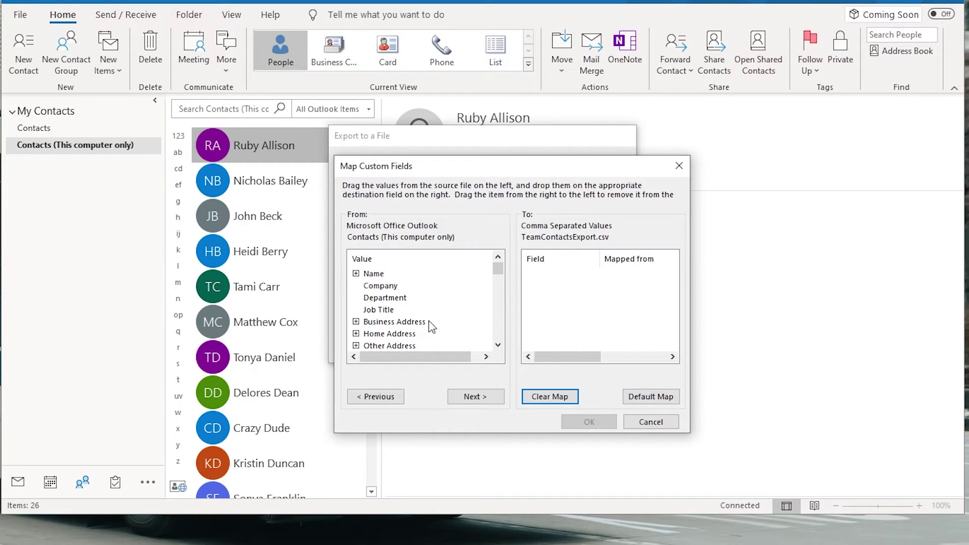
{"action": "left_click", "coordinate": [643, 396]}
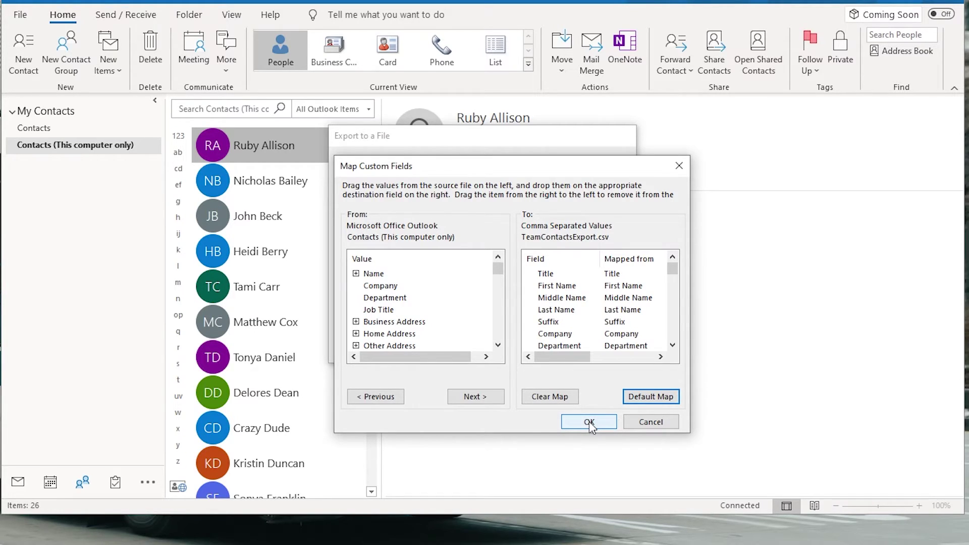
{"action": "left_click", "coordinate": [590, 422]}
{"action": "left_click", "coordinate": [546, 348]}
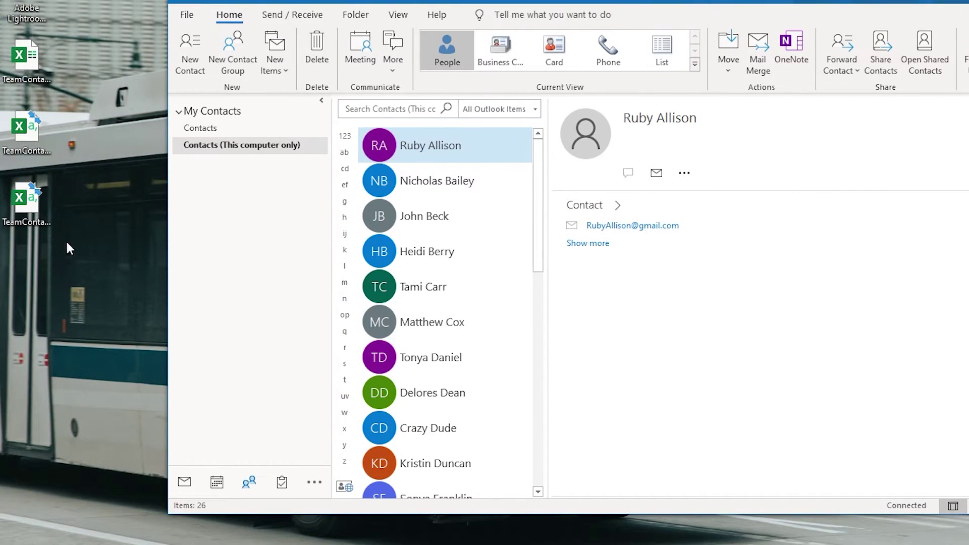
Open TeamContactsExport.csv from the desktop in Excel and place its window over Outlook.
{"action": "double_click", "coordinate": [36, 217]}
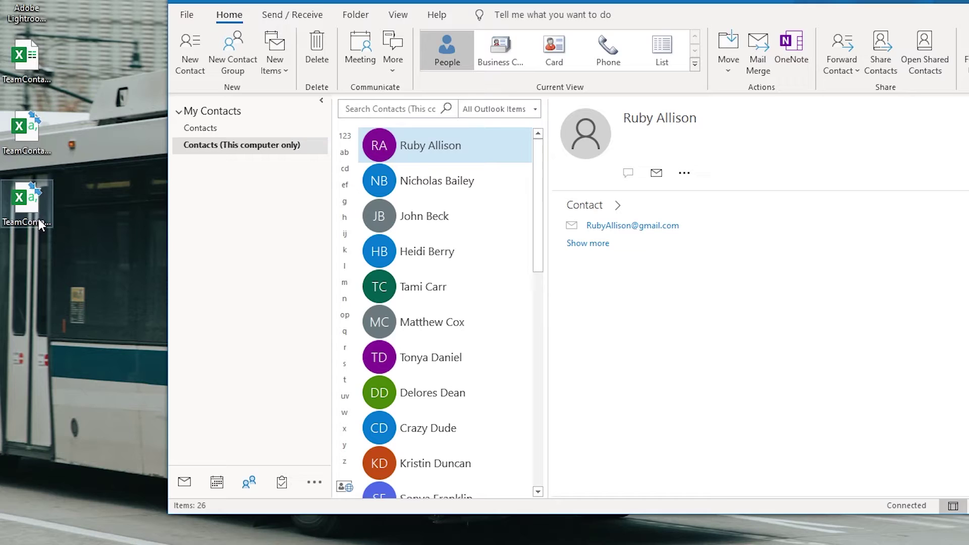
{"action": "left_click", "coordinate": [105, 226]}
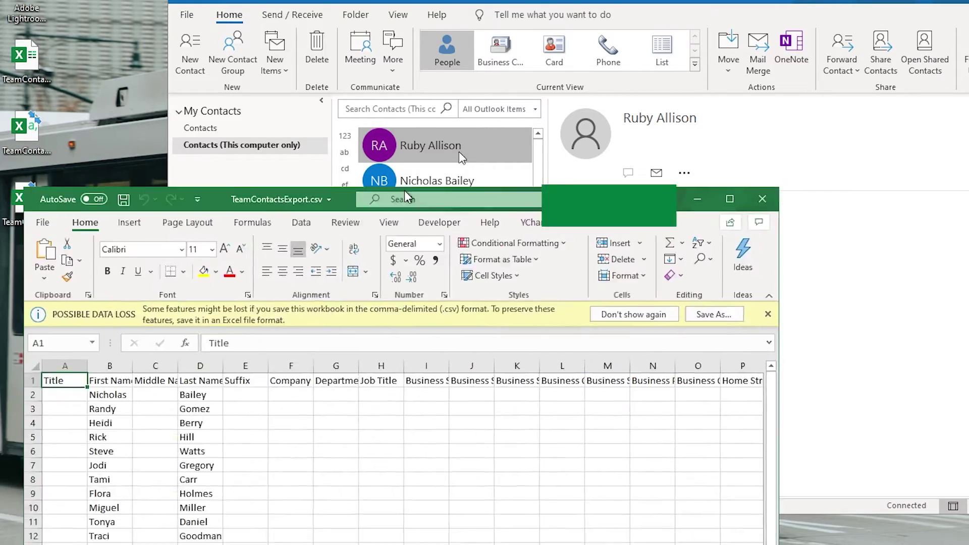
{"action": "left_click_drag", "start_coordinate": [406, 196], "coordinate": [635, 23]}
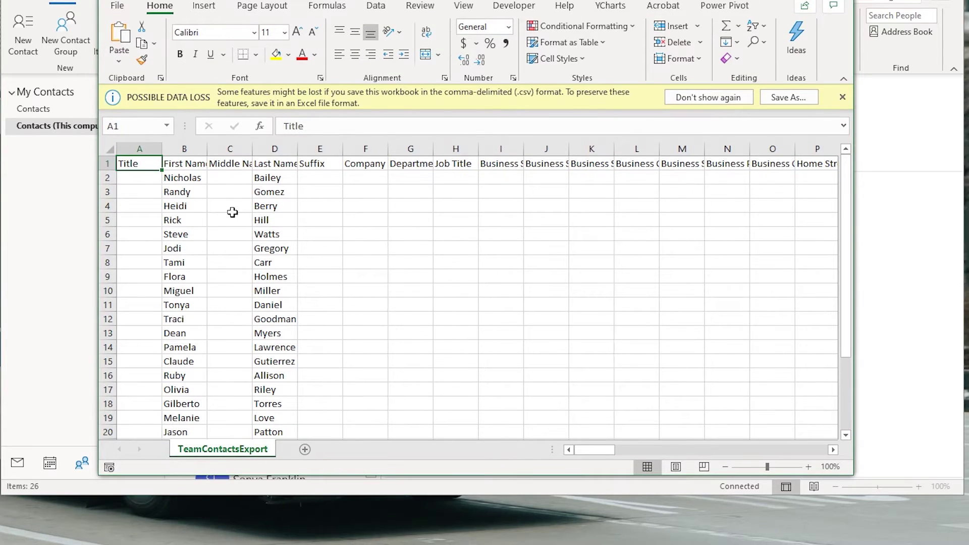
Inspect the first and last names in rows 5 and 13 and the Birthday values in column BA.
{"action": "left_click", "coordinate": [192, 221]}
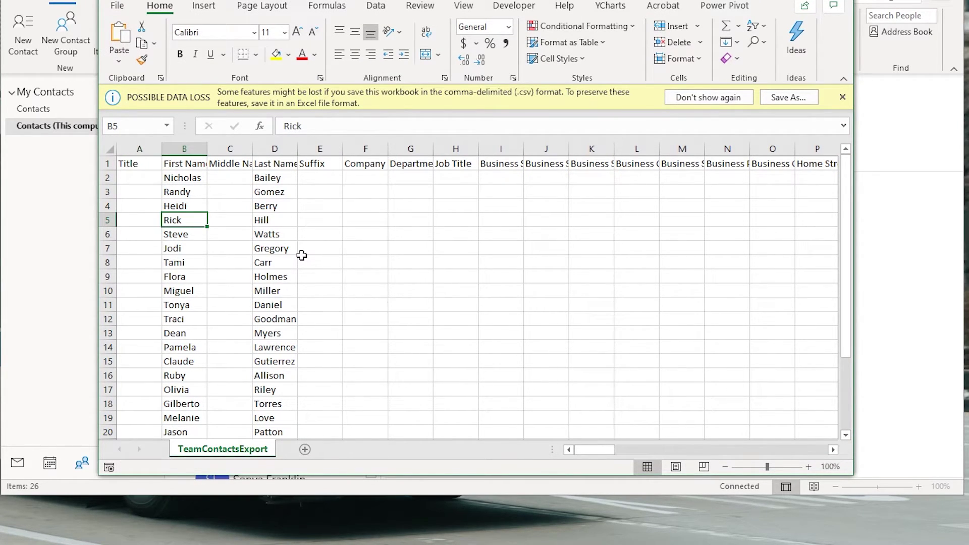
{"action": "key", "text": "Right"}
{"action": "key", "text": "Right"}
{"action": "key", "text": "Right"}
{"action": "key", "text": "Right"}
{"action": "key", "text": "Right"}
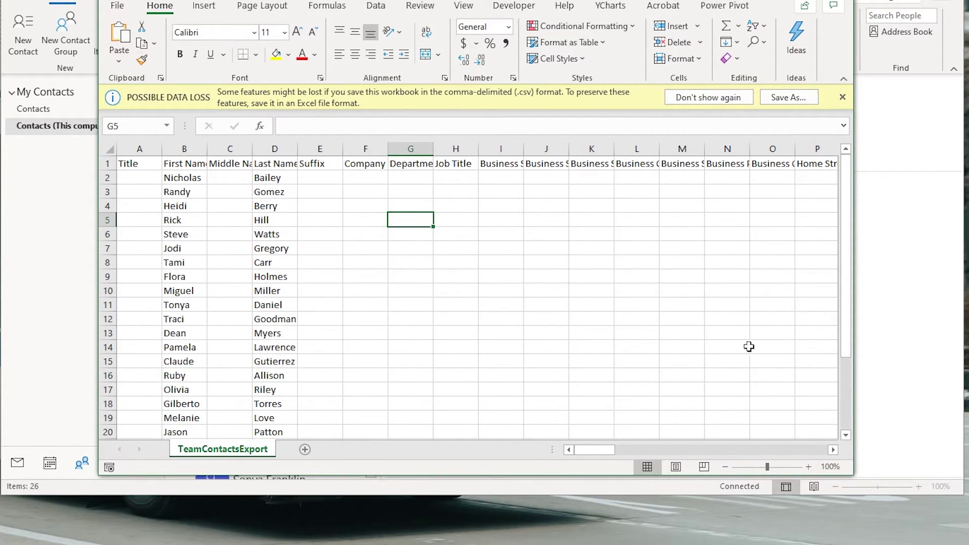
{"action": "left_click_drag", "start_coordinate": [848, 224], "coordinate": [849, 204]}
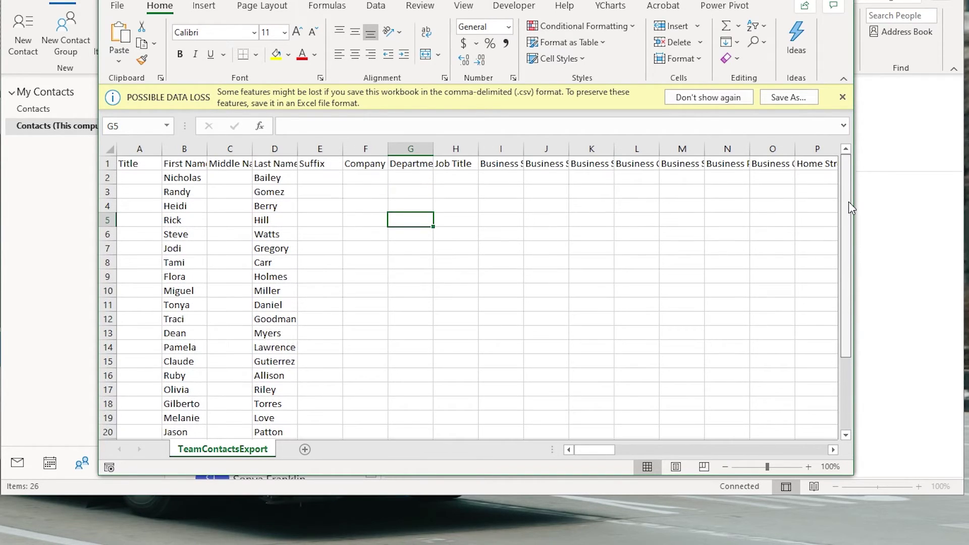
{"action": "left_click", "coordinate": [183, 334]}
{"action": "left_click", "coordinate": [288, 334]}
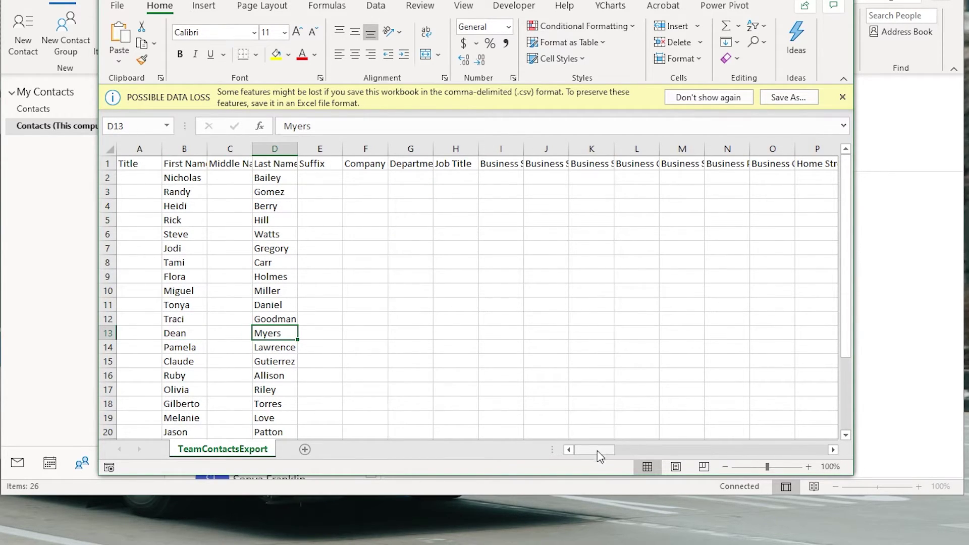
{"action": "left_click_drag", "start_coordinate": [598, 452], "coordinate": [714, 449]}
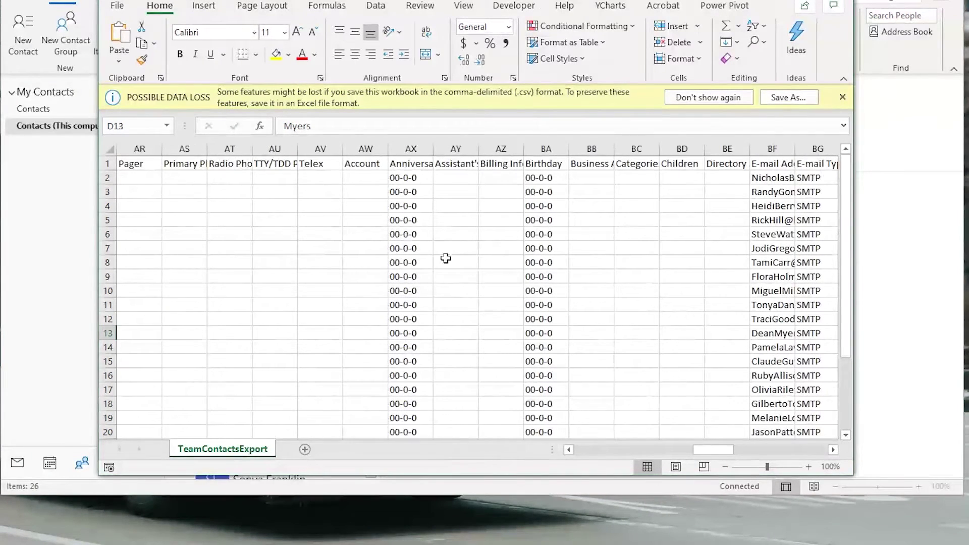
{"action": "left_click", "coordinate": [398, 192]}
{"action": "key", "text": "ctrl+Right"}
{"action": "left_click", "coordinate": [427, 348]}
{"action": "key", "text": "ctrl+Right"}
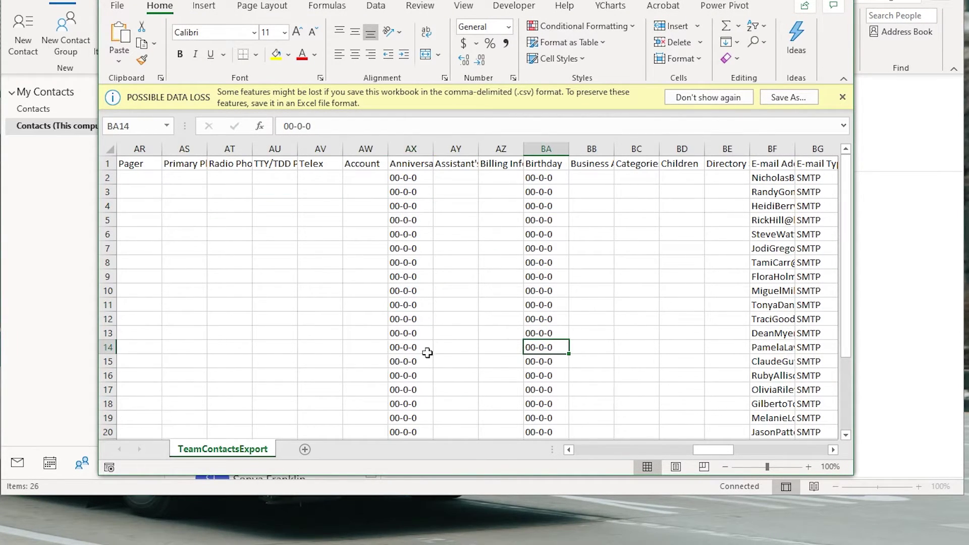
{"action": "scroll", "coordinate": [396, 275], "scroll_direction": "down", "scroll_amount": 8}
{"action": "scroll", "coordinate": [395, 274], "scroll_direction": "up", "scroll_amount": 8}
{"action": "mouse_move", "coordinate": [729, 449]}
{"action": "left_mouse_down"}
{"action": "mouse_move", "coordinate": [719, 450]}
{"action": "mouse_move", "coordinate": [738, 450]}
{"action": "left_mouse_up"}
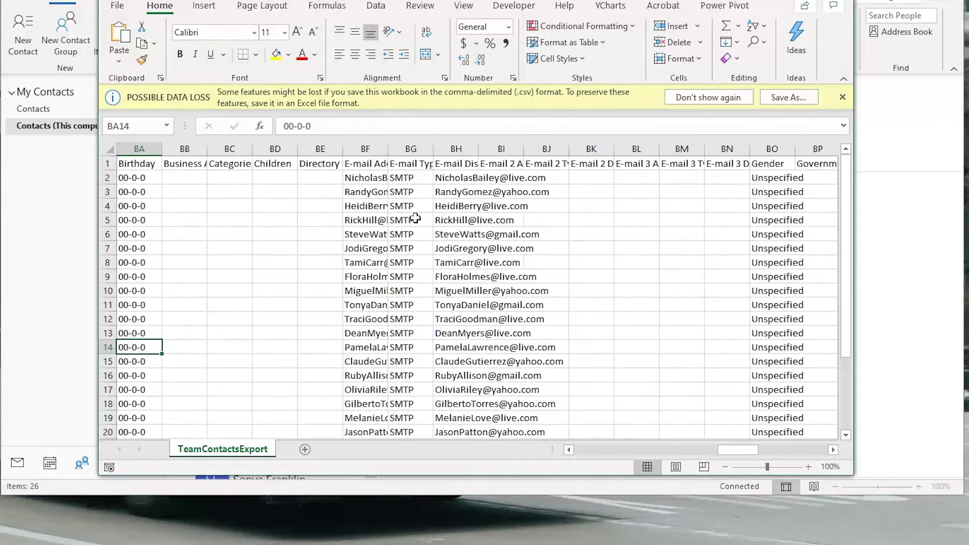
AutoFit the E-mail Address (BF) and E-mail Display Name (BH) columns and check their entries.
{"action": "double_click", "coordinate": [388, 149]}
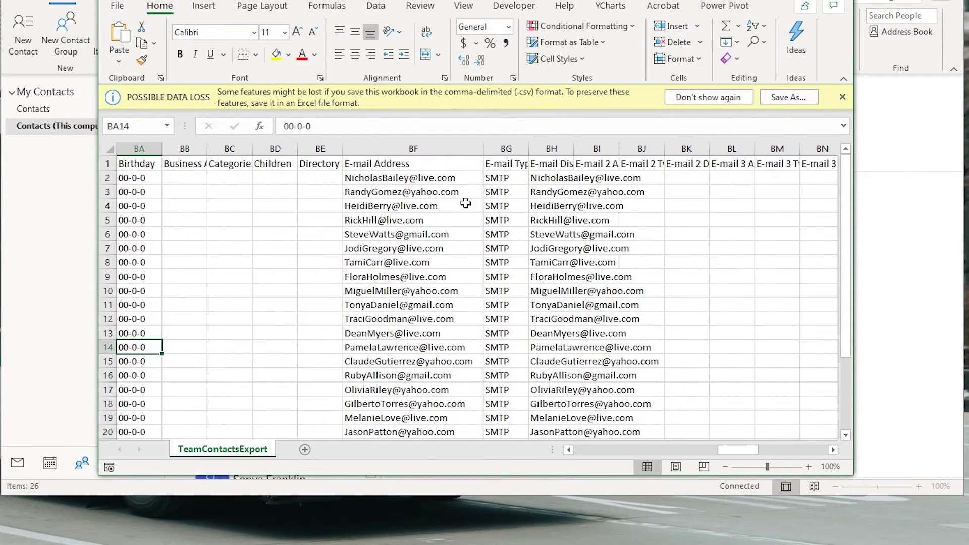
{"action": "double_click", "coordinate": [575, 147]}
{"action": "left_click", "coordinate": [588, 192]}
{"action": "left_click", "coordinate": [404, 263]}
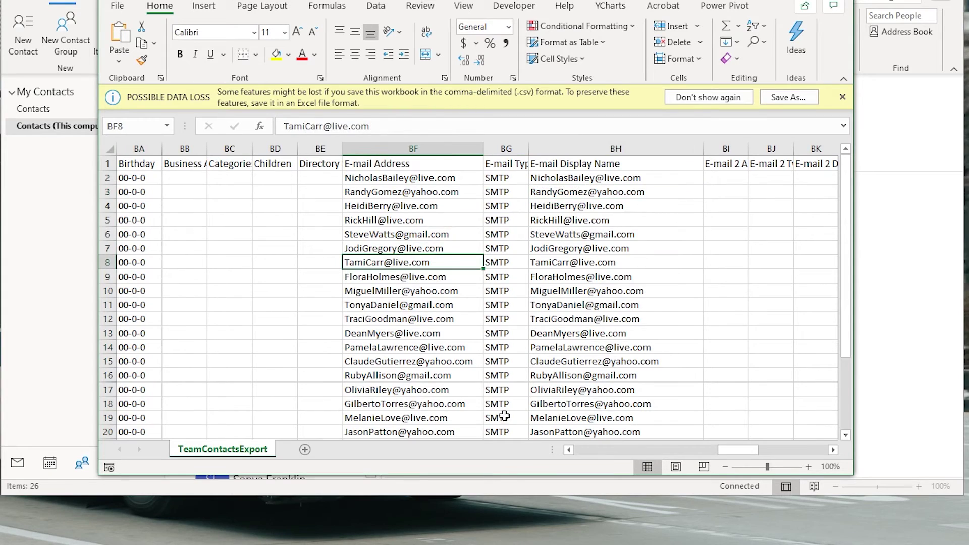
{"action": "left_click", "coordinate": [622, 290]}
{"action": "left_click", "coordinate": [404, 319]}
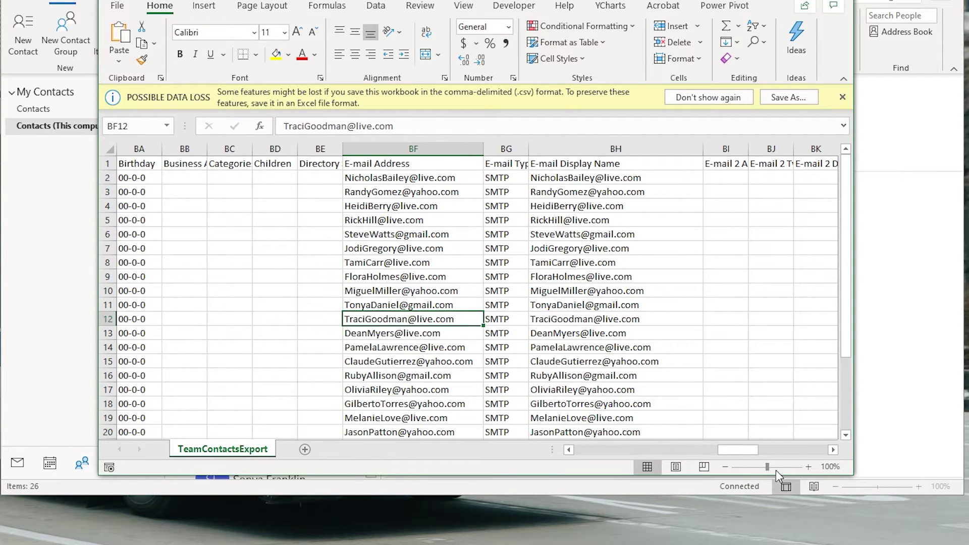
{"action": "left_click_drag", "start_coordinate": [737, 450], "coordinate": [505, 451]}
{"action": "left_click", "coordinate": [412, 305]}
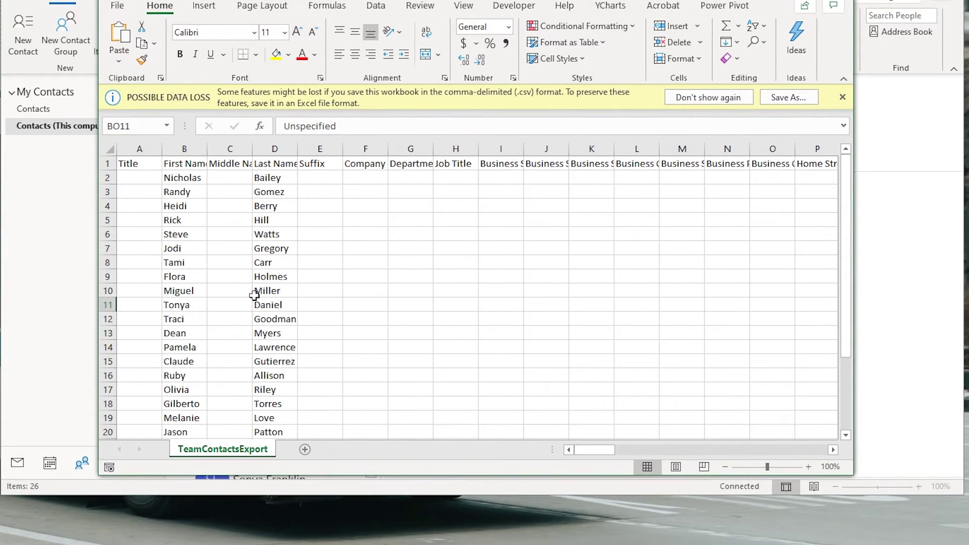
Delete the empty columns E through P, from Suffix through the business fields.
{"action": "left_click", "coordinate": [323, 276]}
{"action": "left_click_drag", "start_coordinate": [596, 450], "coordinate": [558, 451]}
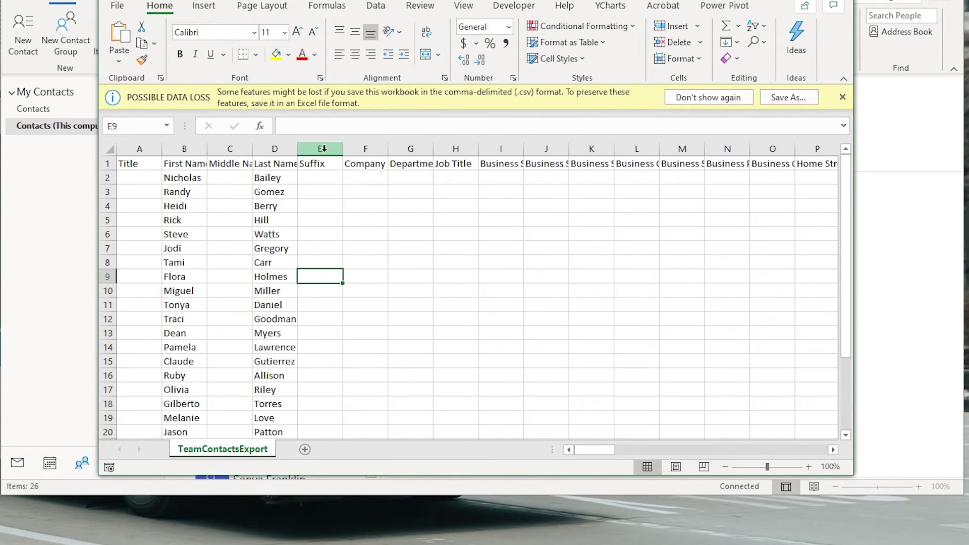
{"action": "left_click_drag", "start_coordinate": [323, 148], "coordinate": [828, 138]}
{"action": "right_click", "coordinate": [626, 148]}
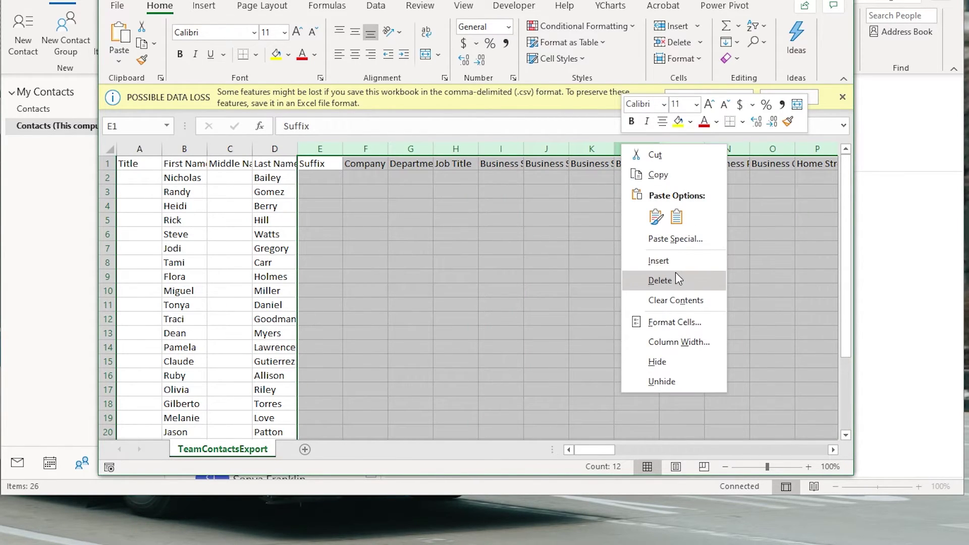
{"action": "left_click", "coordinate": [660, 280]}
Spot-check the remaining data by selecting ranges B11:K13 and A13:C13.
{"action": "left_click", "coordinate": [424, 236]}
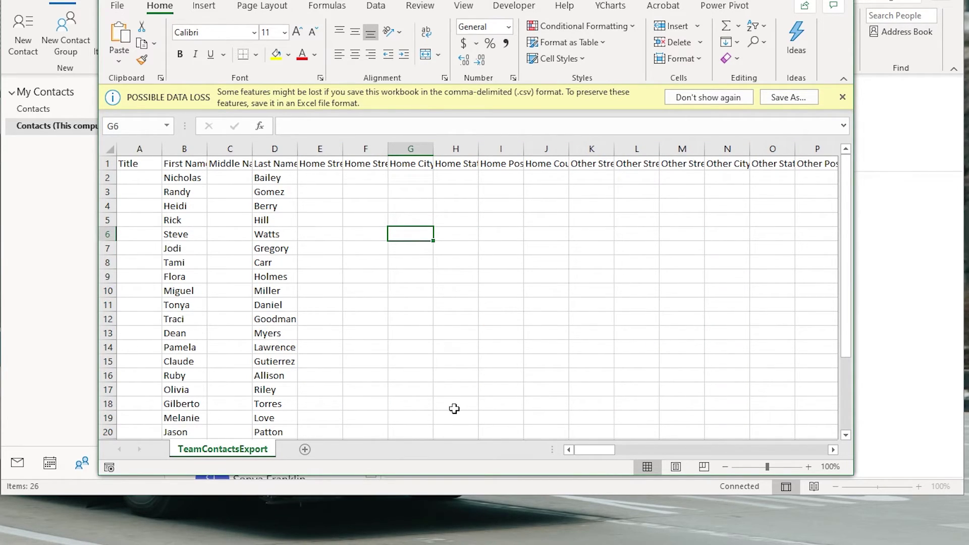
{"action": "left_click_drag", "start_coordinate": [211, 302], "coordinate": [628, 328]}
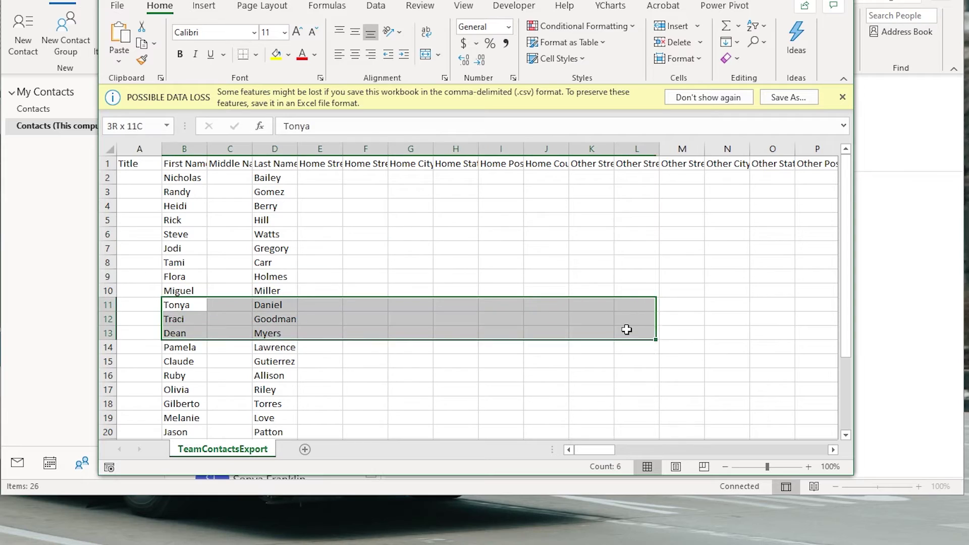
{"action": "left_click", "coordinate": [627, 328]}
{"action": "left_click_drag", "start_coordinate": [141, 333], "coordinate": [318, 331]}
{"action": "left_click", "coordinate": [371, 332]}
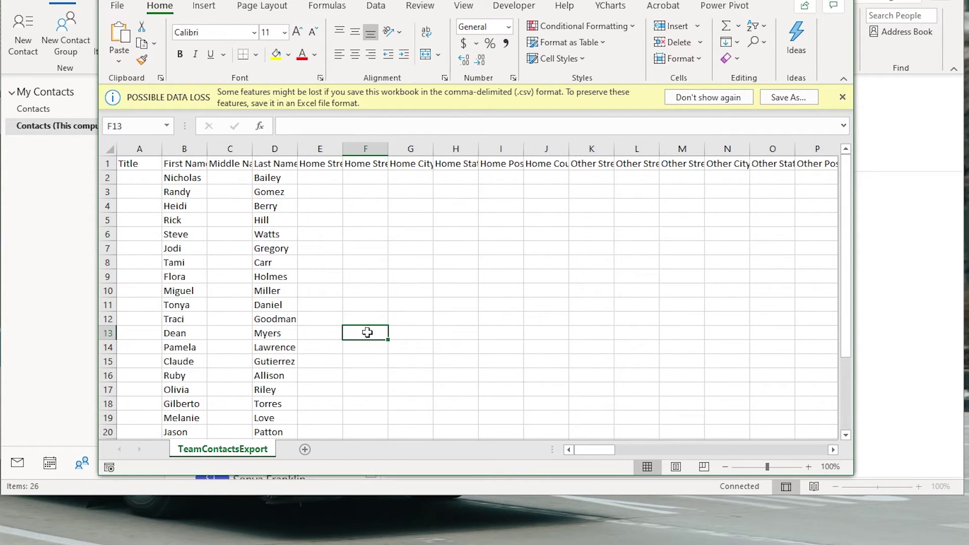